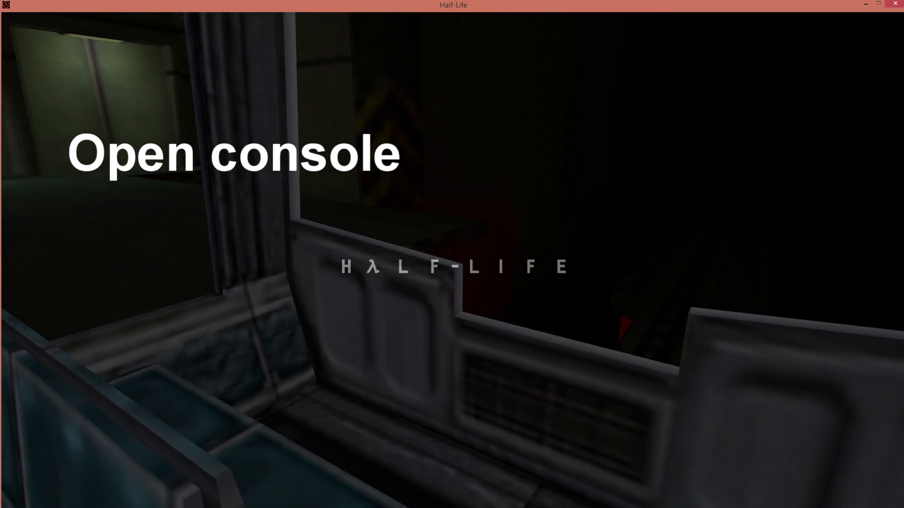
- Enter fps_max 0 in the developer console during the tram intro, then close the console
key("grave")
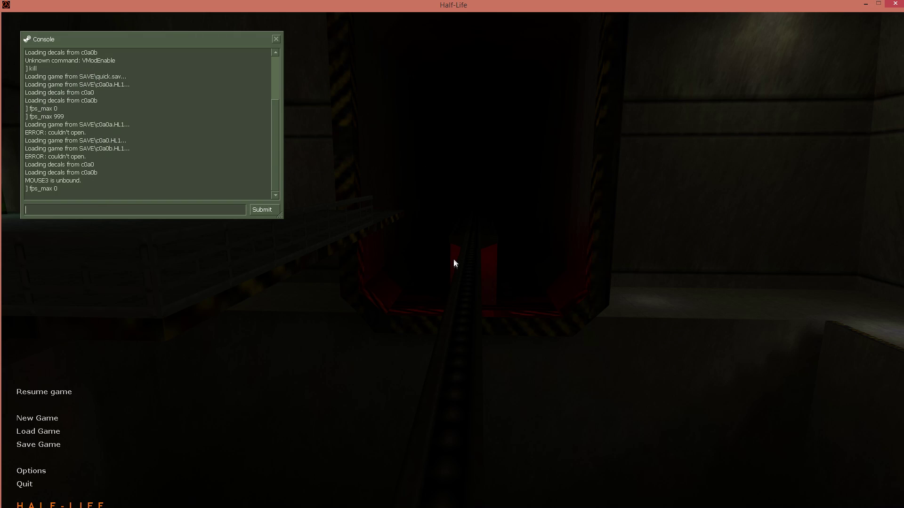
left_click(275, 41)
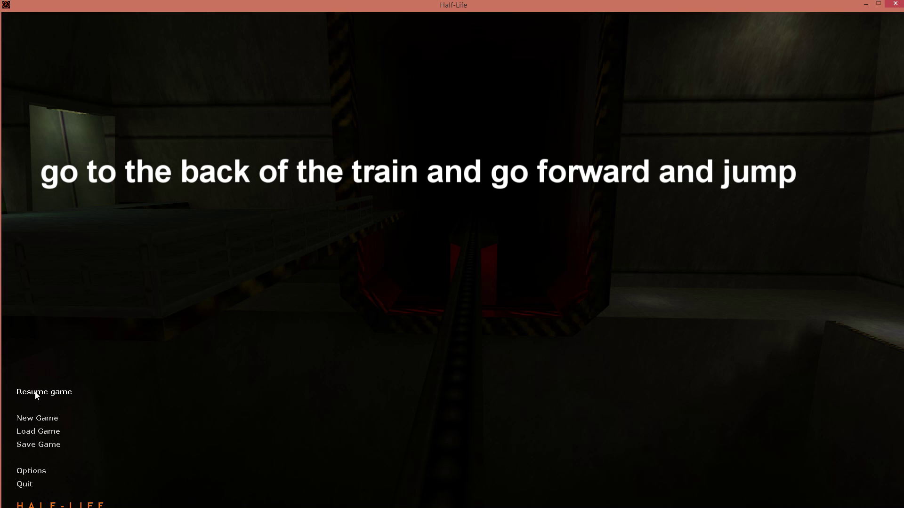
- Resume play briefly, then enter fps_max 999 in the console and close it
left_click(70, 394)
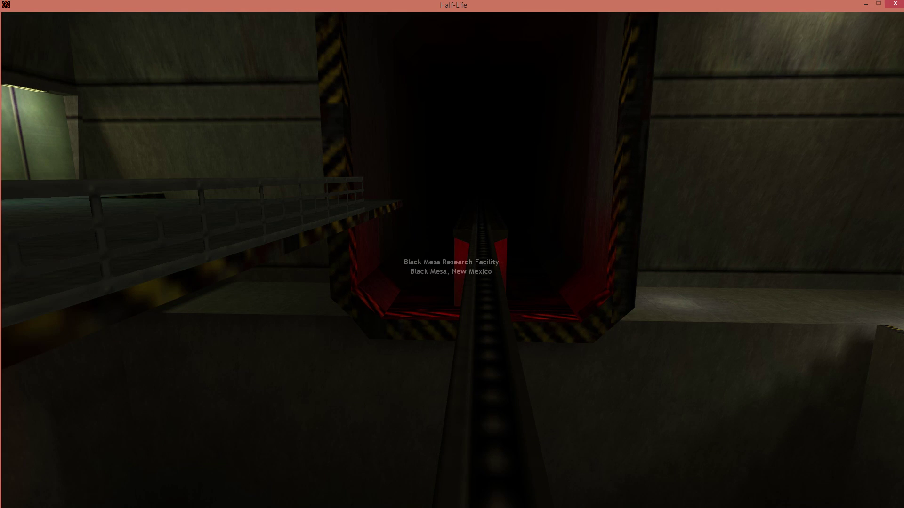
key("grave")
type("FPS_M")
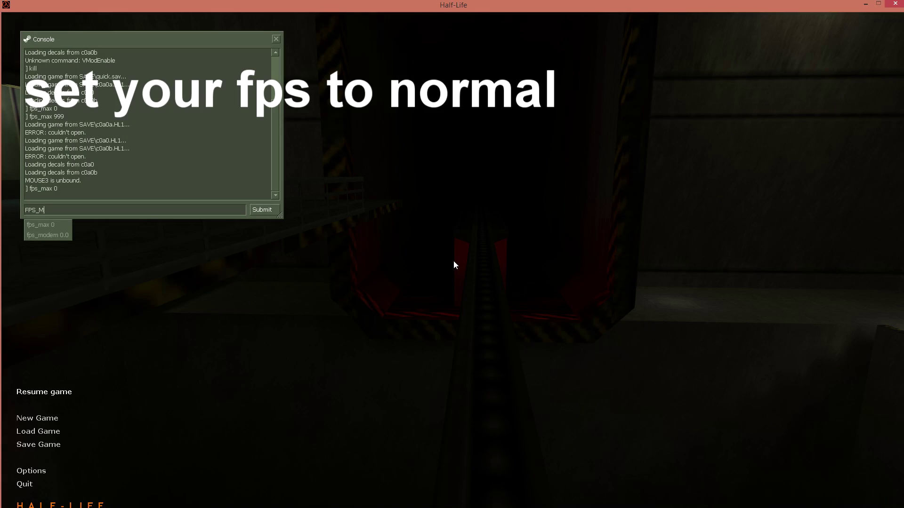
type("ax 999")
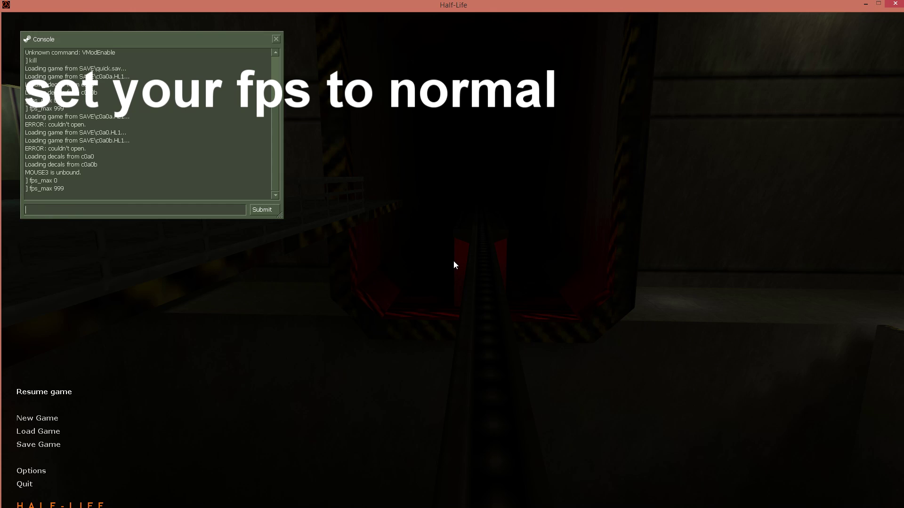
key("Return")
left_click(276, 40)
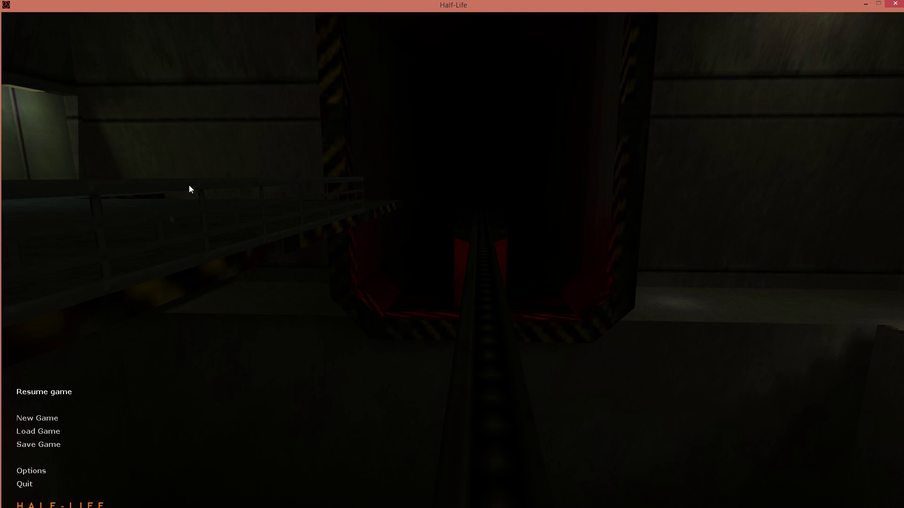
- Resume the game and watch the tram come down the tunnel from outside the train
left_click(42, 392)
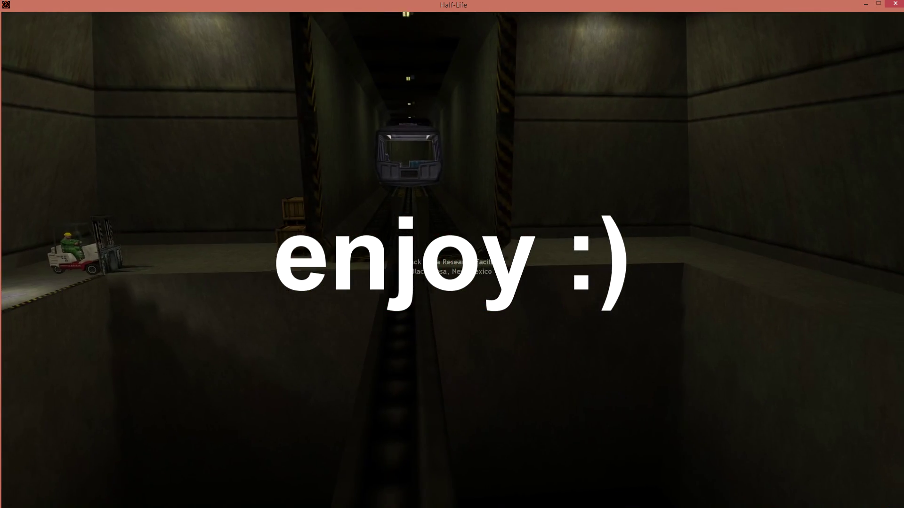